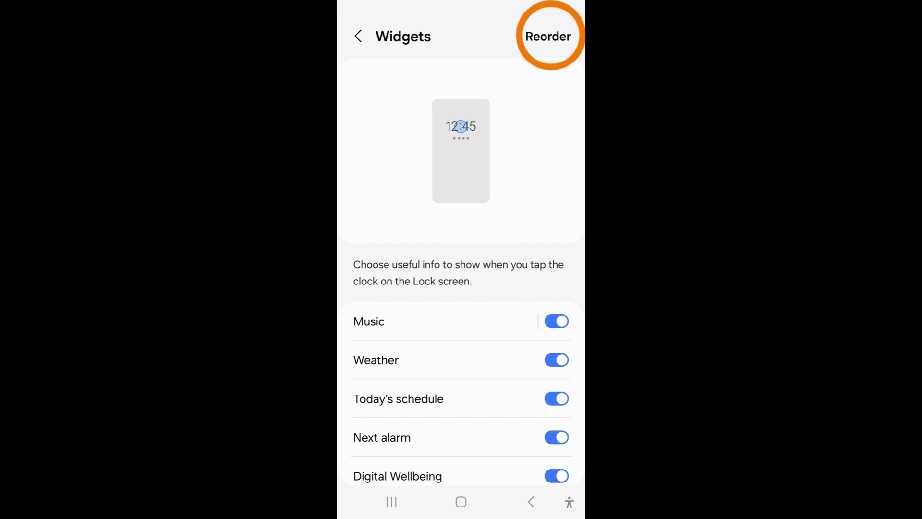
On the Reorder list of seven widgets, drag Today's schedule up above Weather.
{"action": "left_click", "coordinate": [548, 36]}
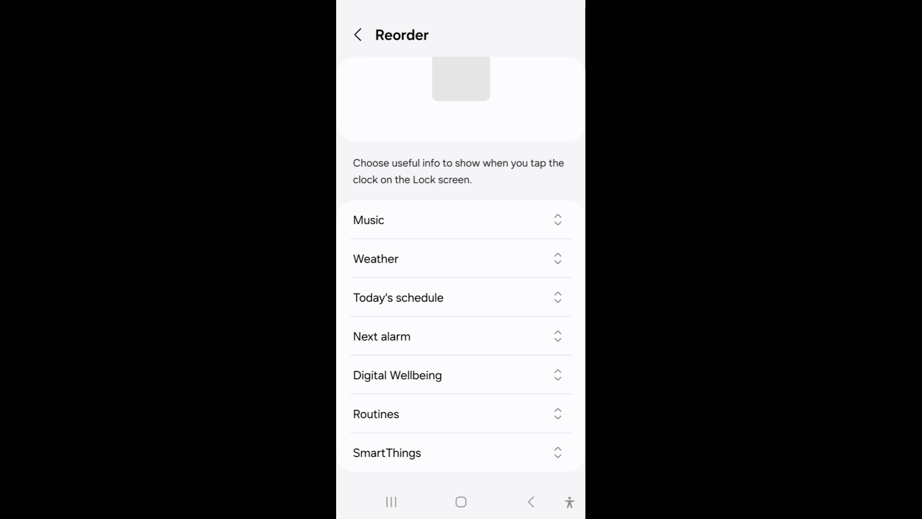
{"action": "left_click_drag", "start_coordinate": [557, 297], "coordinate": [557, 268]}
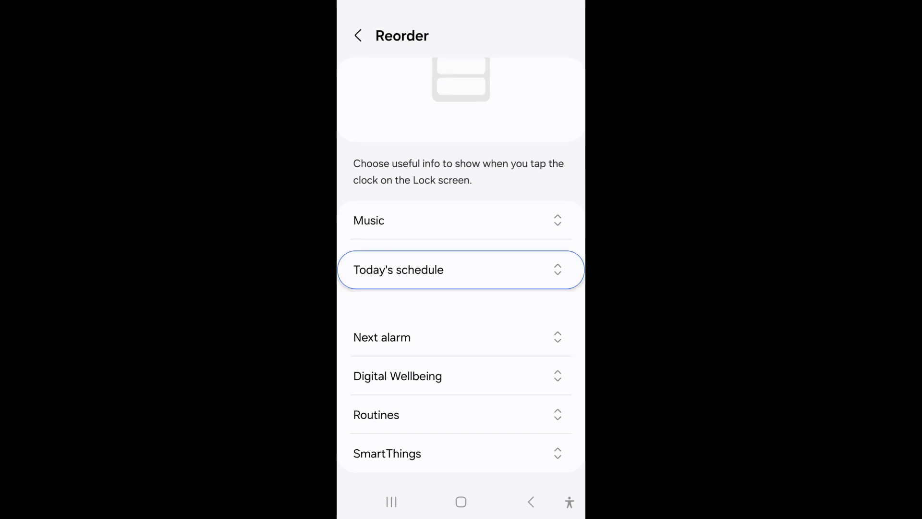